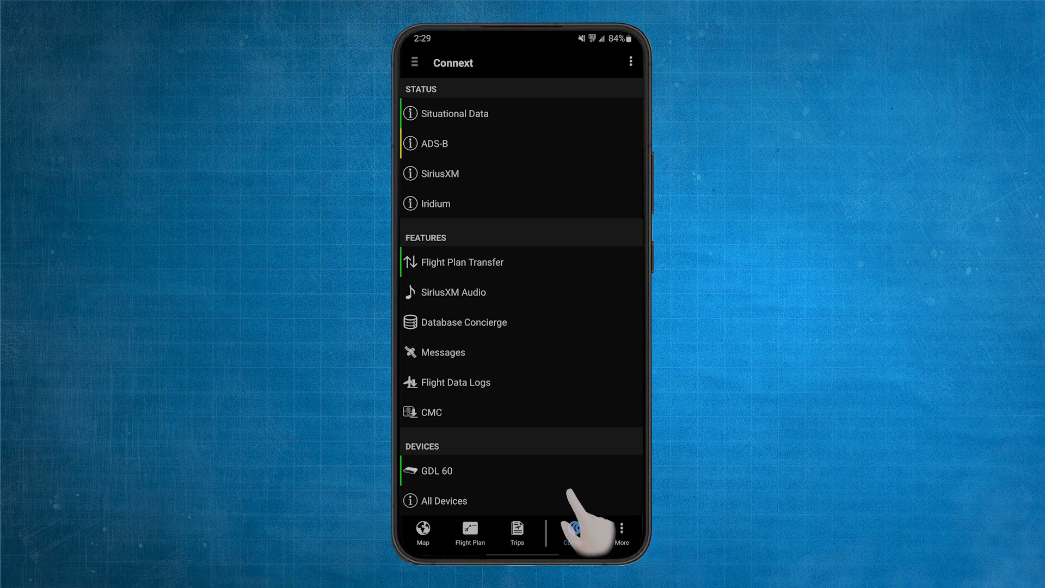
# Step: View the GDL 60 details as Connected and list available devices including GDL 60-64:CF:D9:11:7B:AD
pyautogui.click(483, 472)
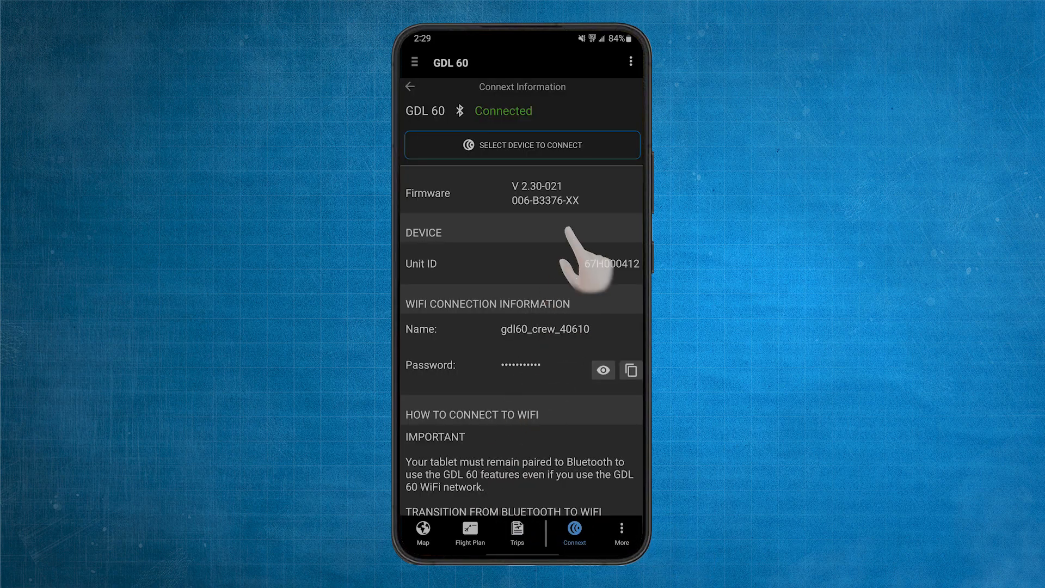
pyautogui.click(600, 143)
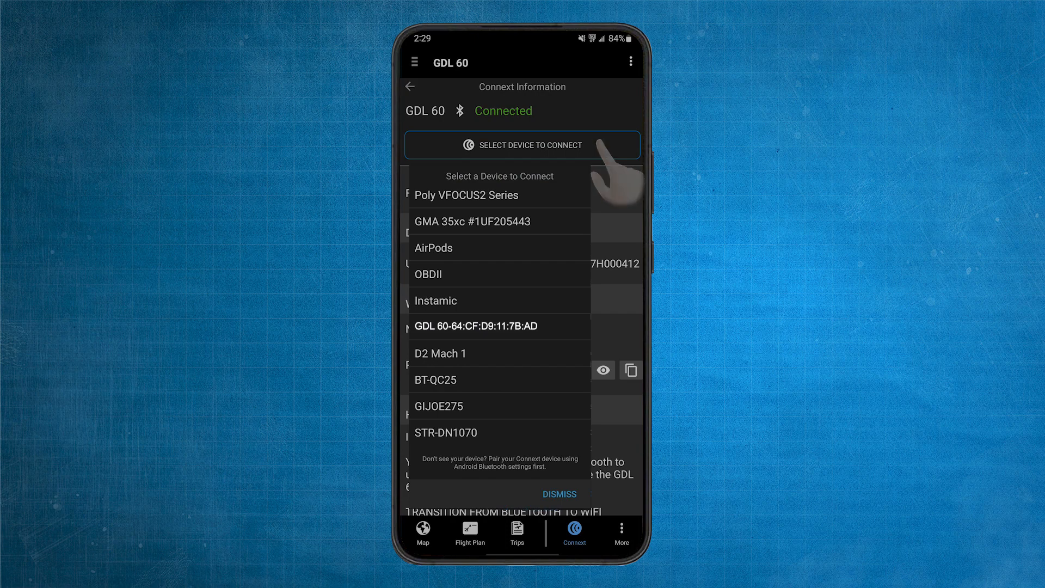